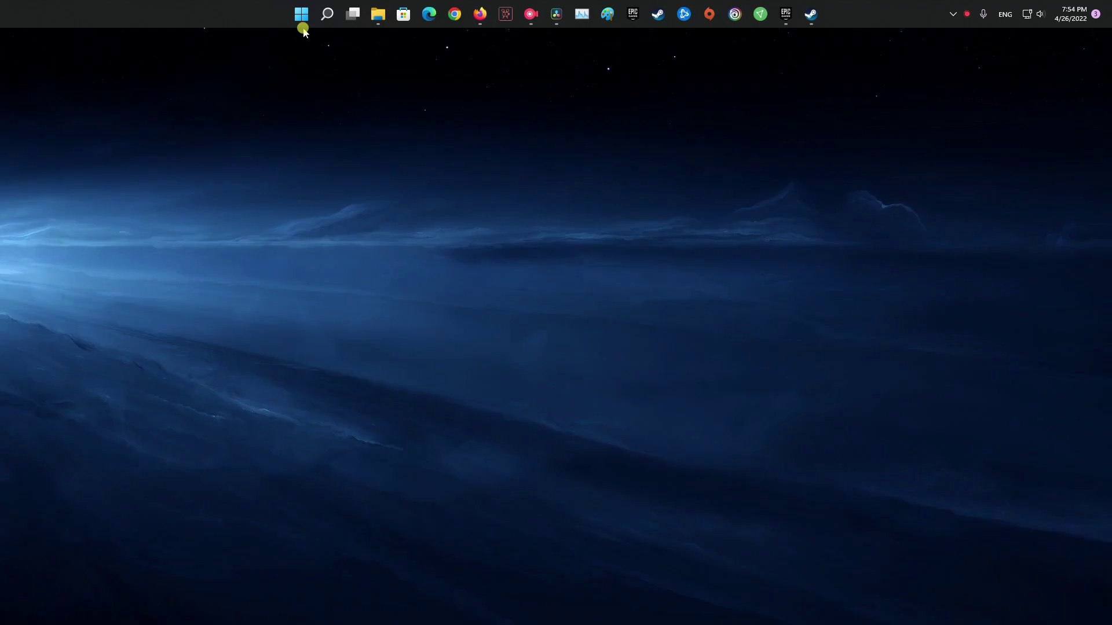
# Step: Launch Task Manager from the Start menu and end the LightingService (32 bit) process
pyautogui.rightClick(300, 24)
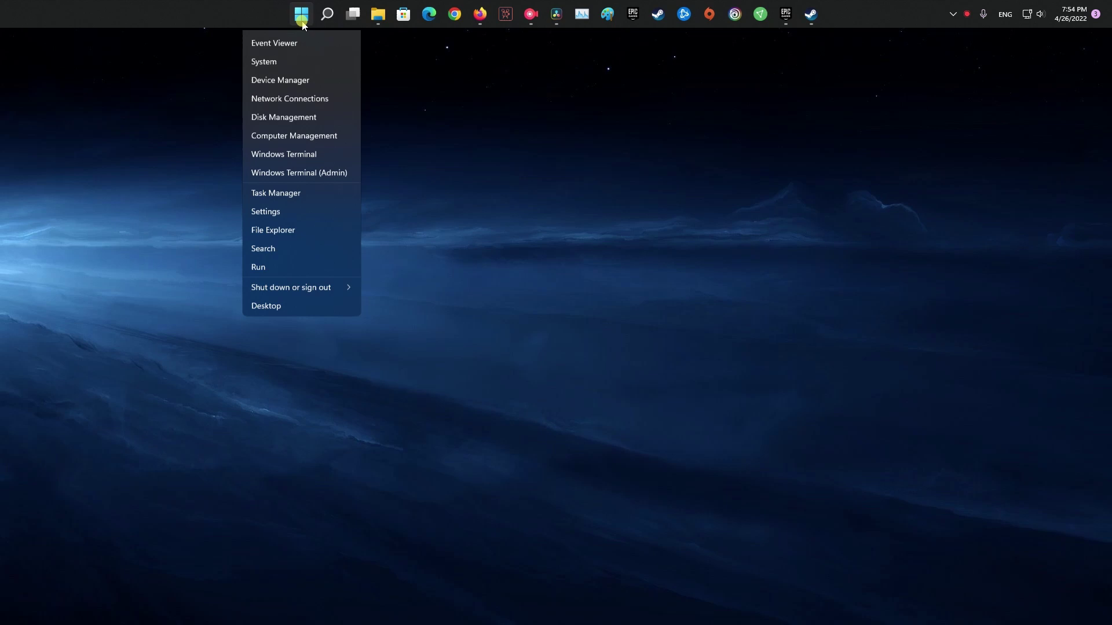
pyautogui.click(291, 231)
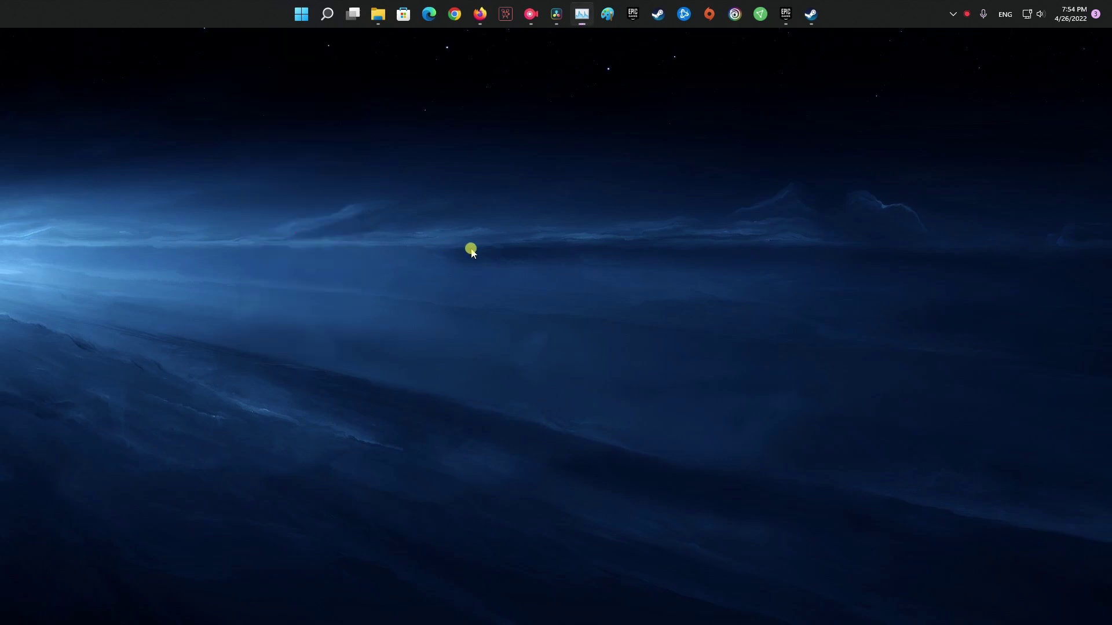
pyautogui.moveTo(764, 110); pyautogui.dragTo(592, 114)
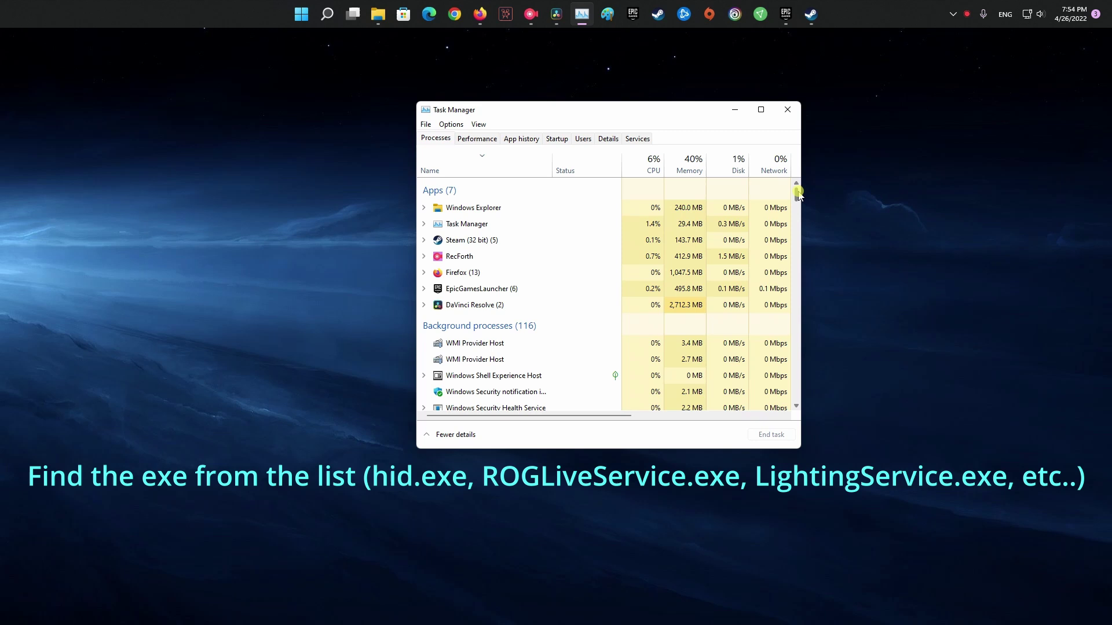
pyautogui.moveTo(798, 193); pyautogui.dragTo(798, 224)
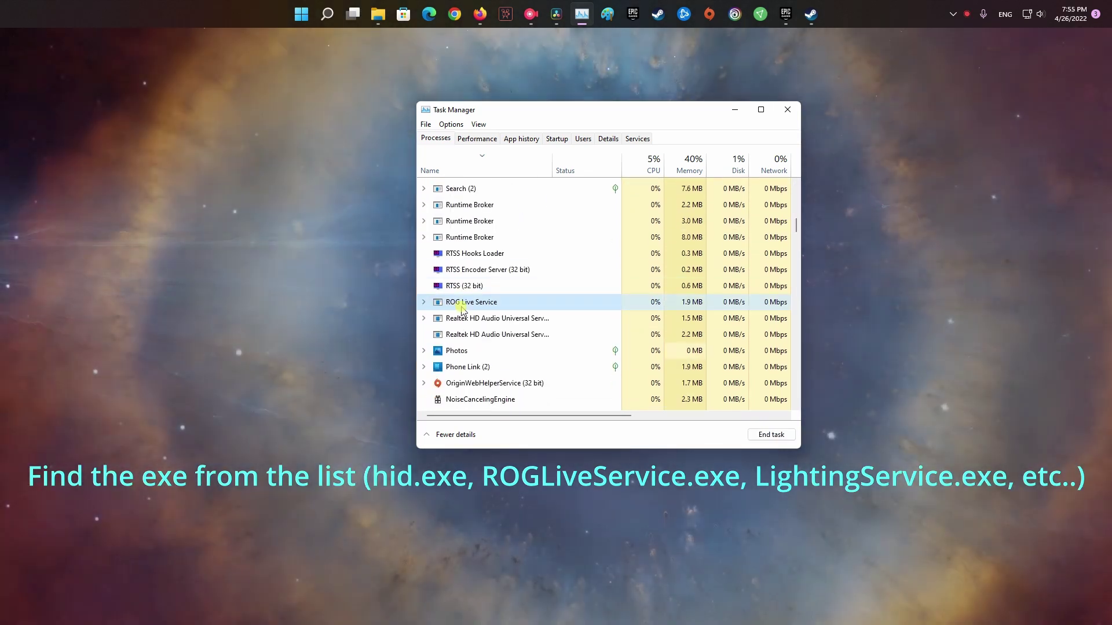
pyautogui.press('l')
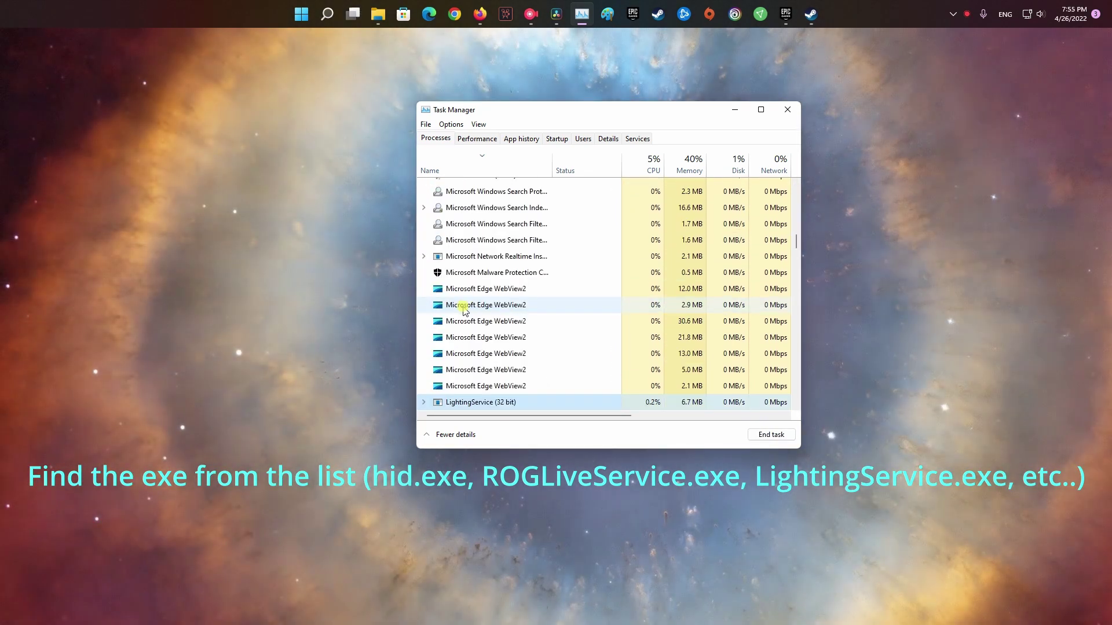
pyautogui.scroll(-2, 541, 324)
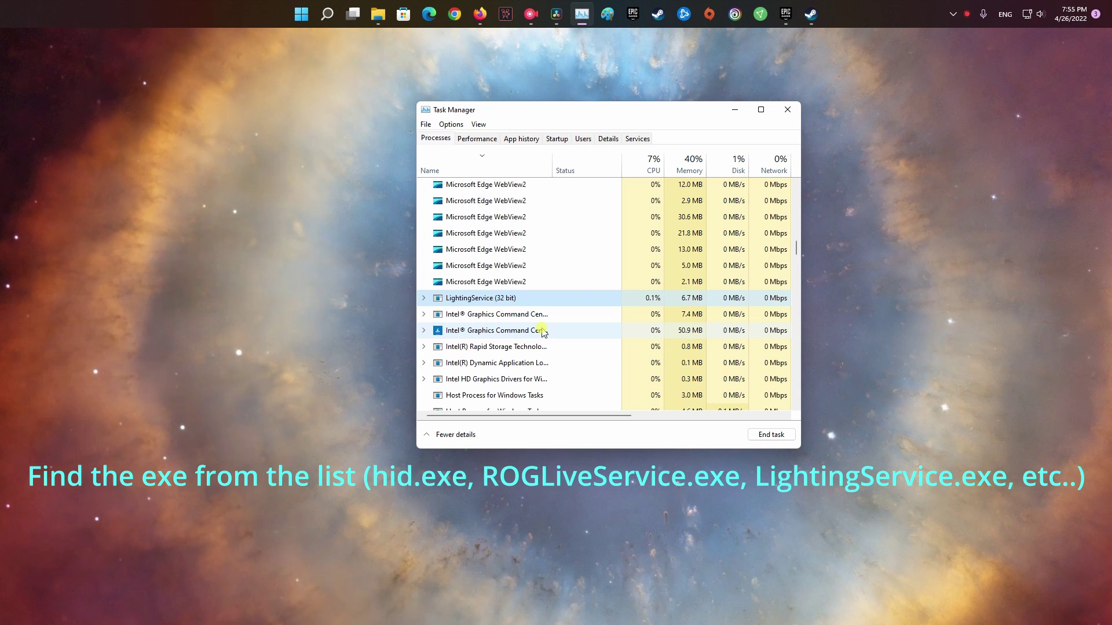
pyautogui.rightClick(483, 302)
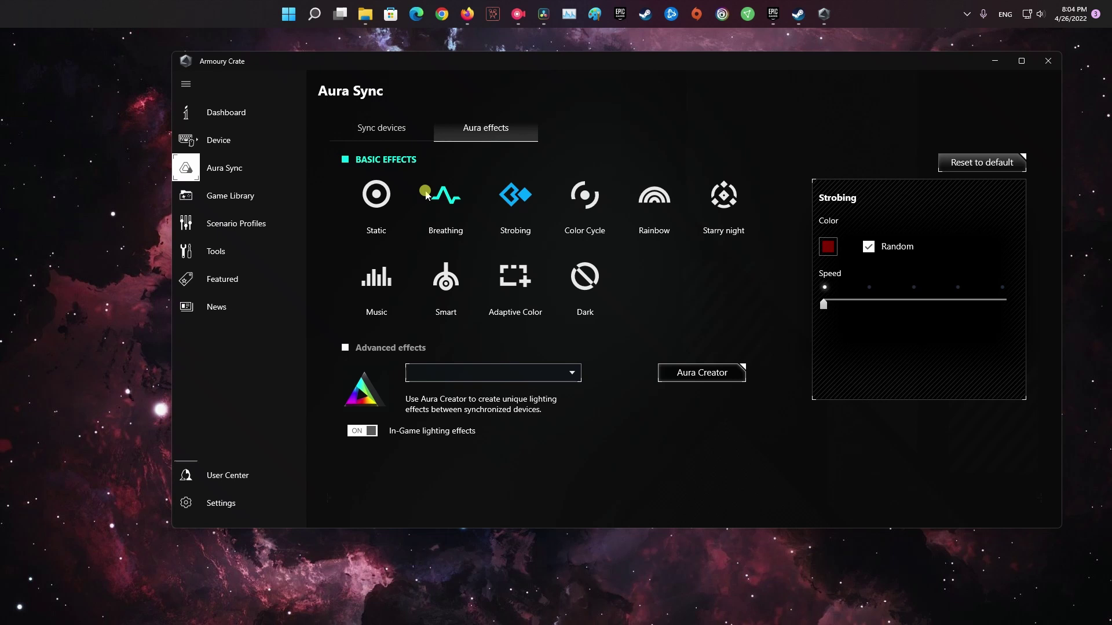
# Step: View the Aura Sync devices being synced: PRIME Z690-A and Addressable LED Strip
pyautogui.click(386, 128)
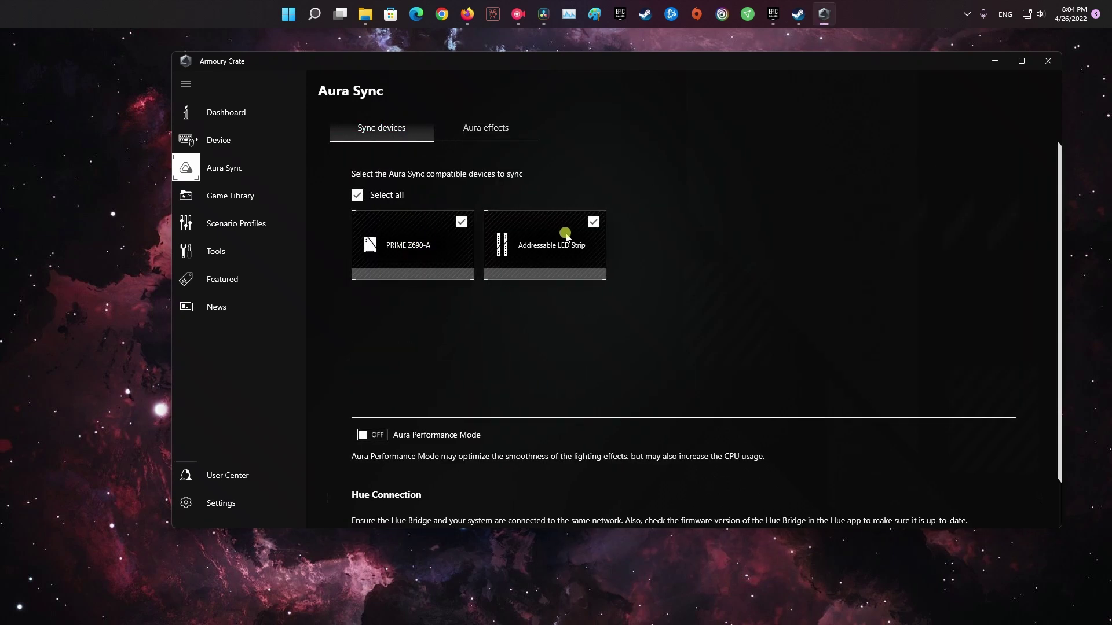
pyautogui.scroll(-3, 571, 352)
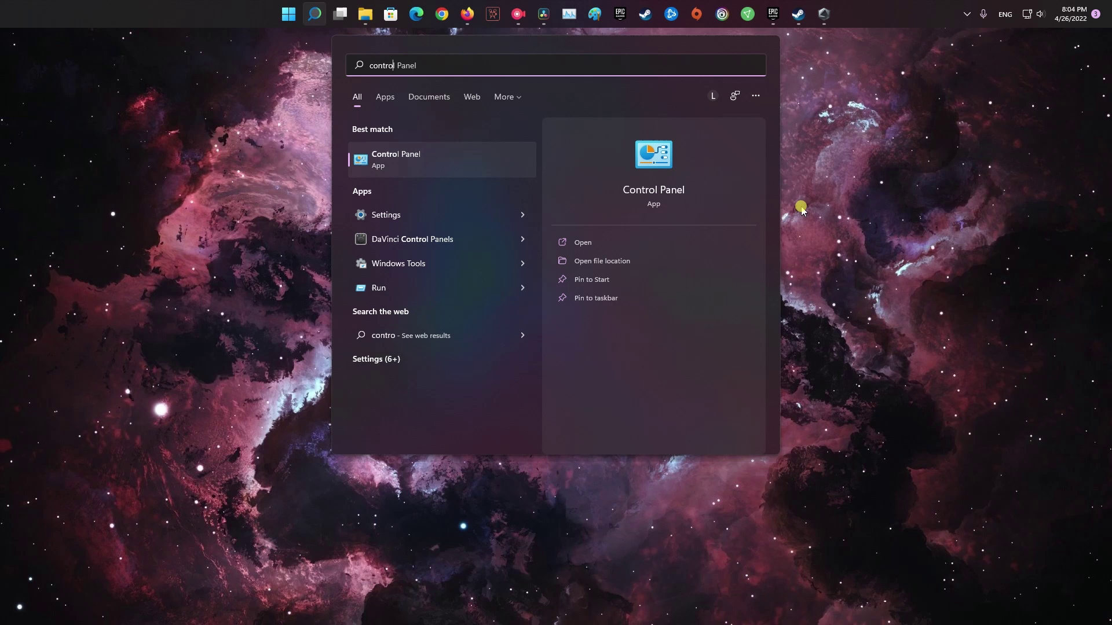
# Step: Open Control Panel, keep Category view, and go to the installed programs list
pyautogui.write('l')
pyautogui.press('Return')
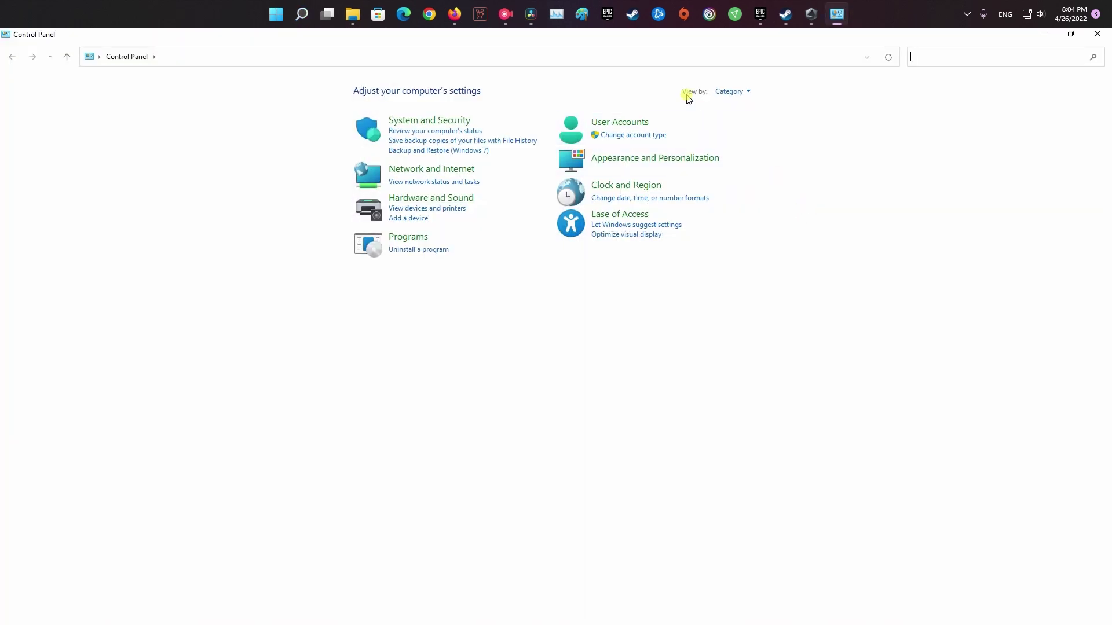
pyautogui.click(747, 91)
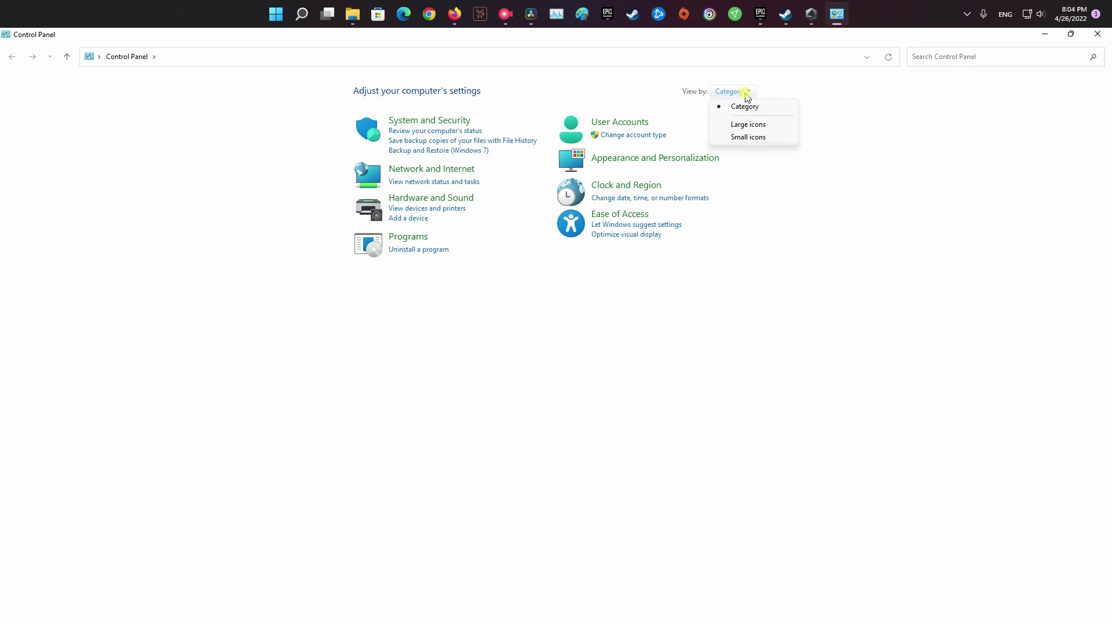
pyautogui.click(743, 108)
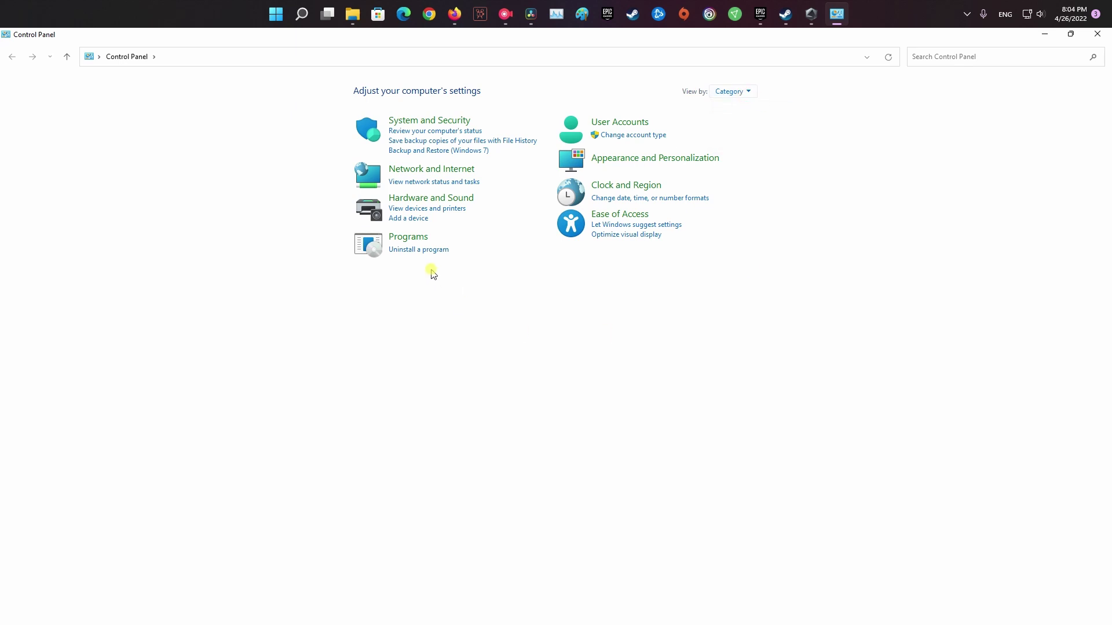
pyautogui.click(404, 249)
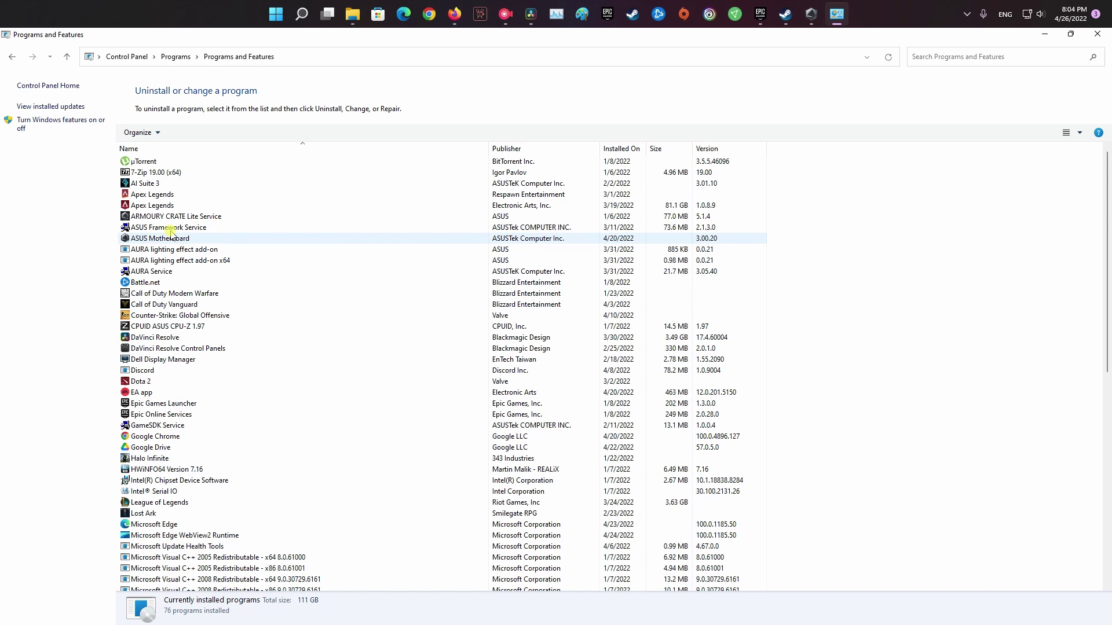
# Step: Review the ASUS and AURA entries and start uninstalling ARMOURY CRATE Lite Service
pyautogui.click(144, 216)
pyautogui.click(172, 238)
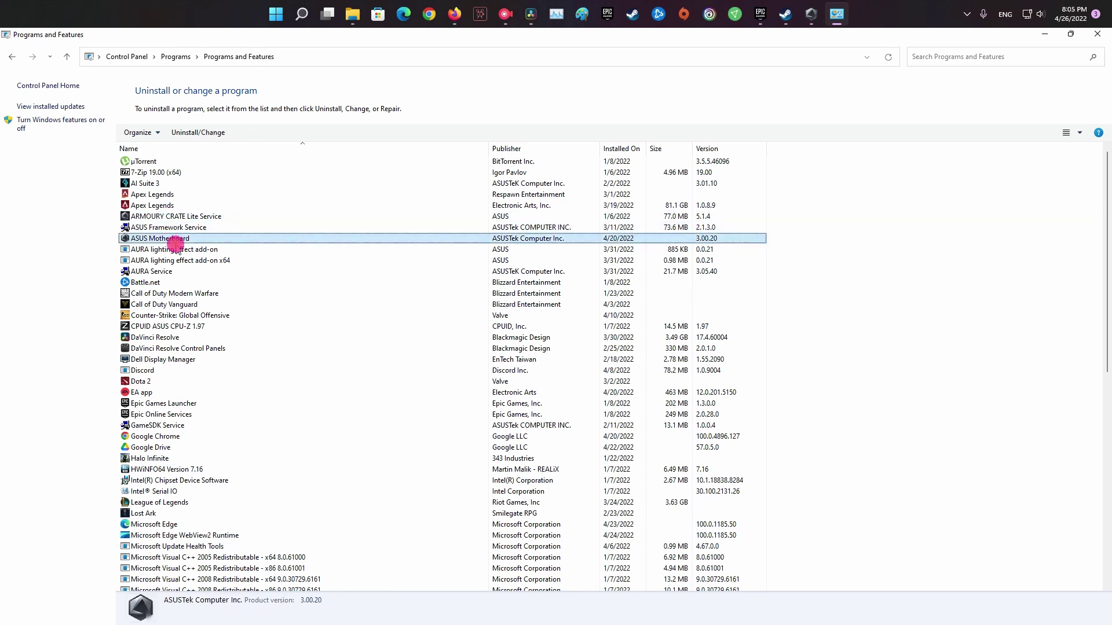
pyautogui.click(168, 250)
pyautogui.click(166, 261)
pyautogui.click(142, 216)
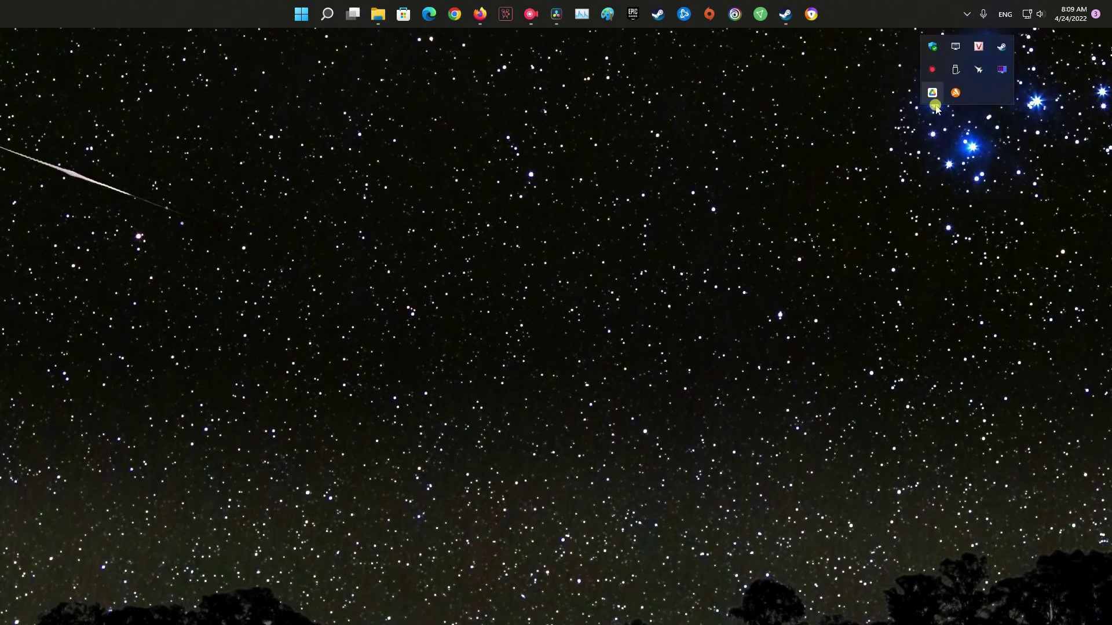
# Step: Disable all Avast shields permanently from the Avast tray icon menu
pyautogui.rightClick(955, 96)
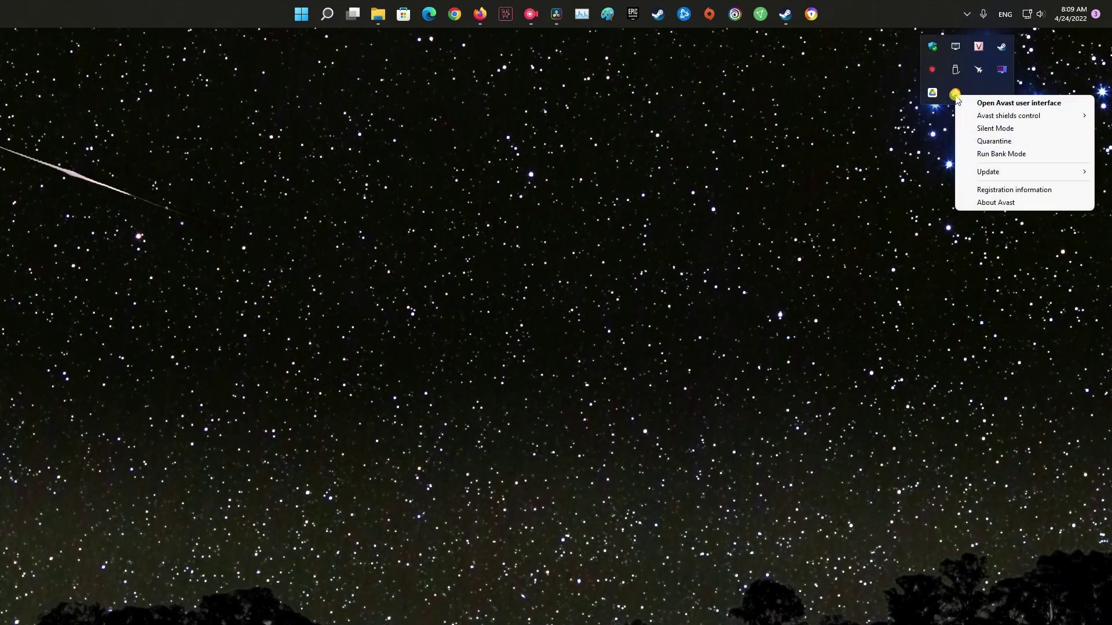
pyautogui.moveTo(1007, 115)
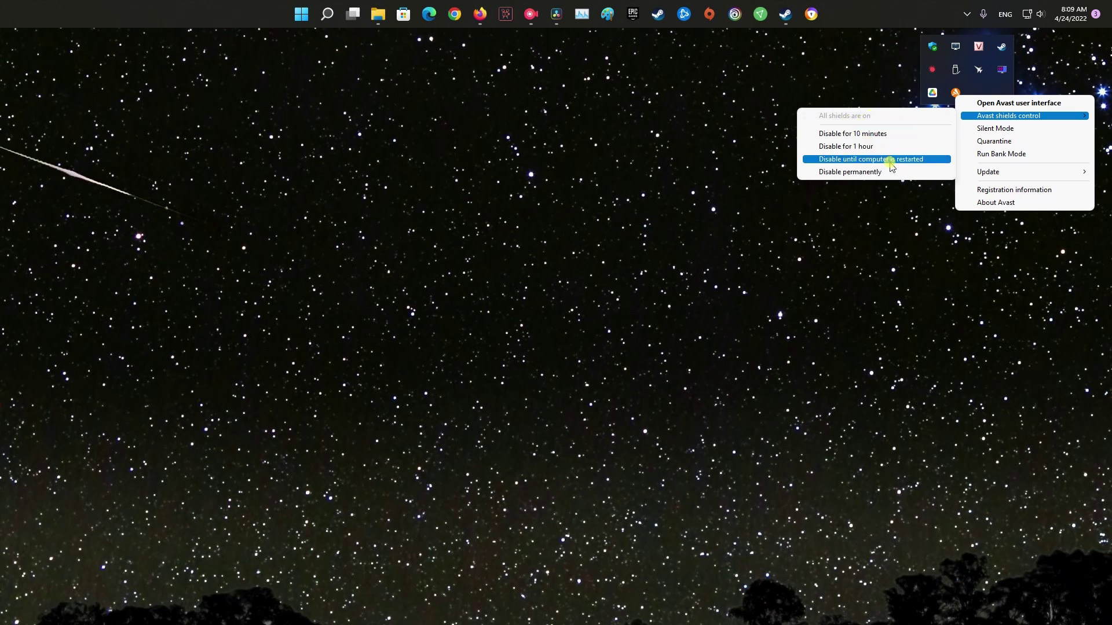
pyautogui.click(850, 172)
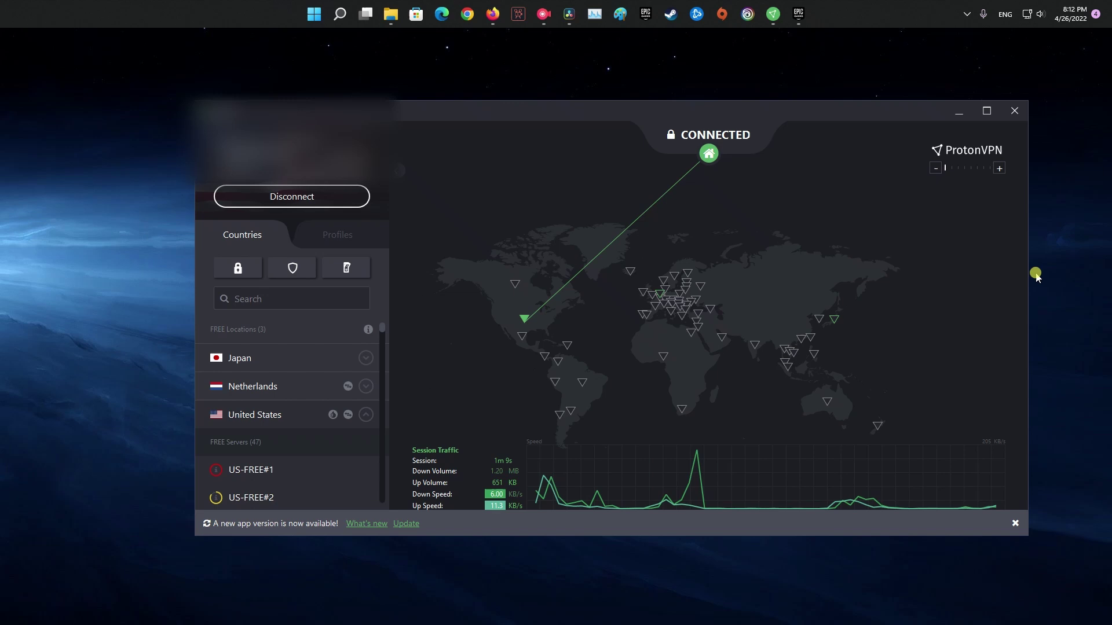
# Step: Disconnect the active ProtonVPN session
pyautogui.click(313, 200)
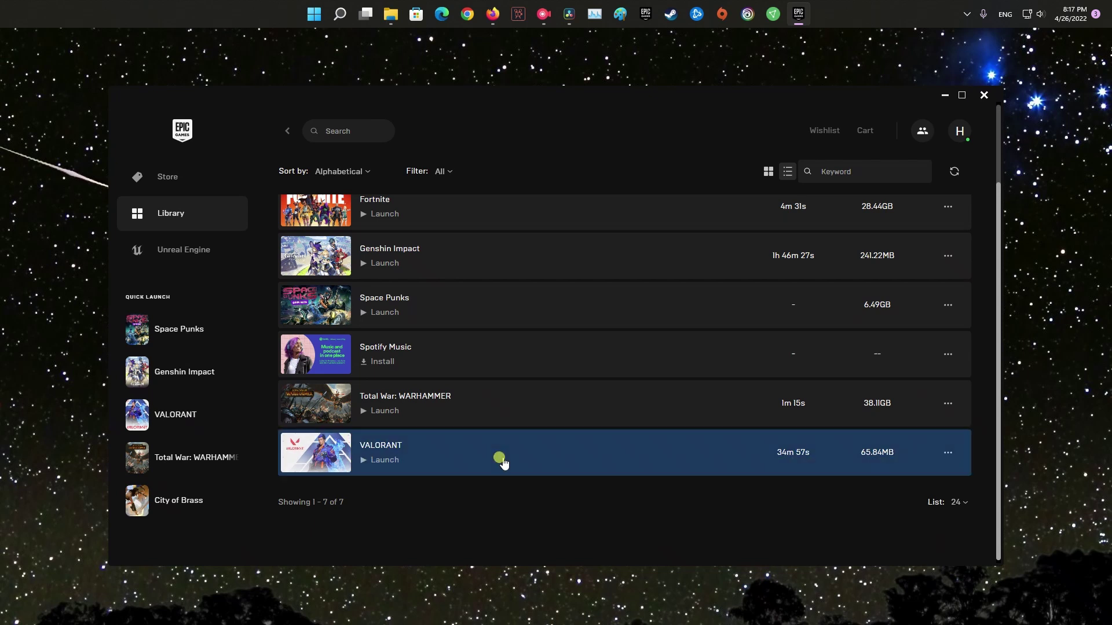
# Step: Verify VALORANT's game files, launch VALORANT, and minimize the Epic Games Launcher
pyautogui.click(950, 454)
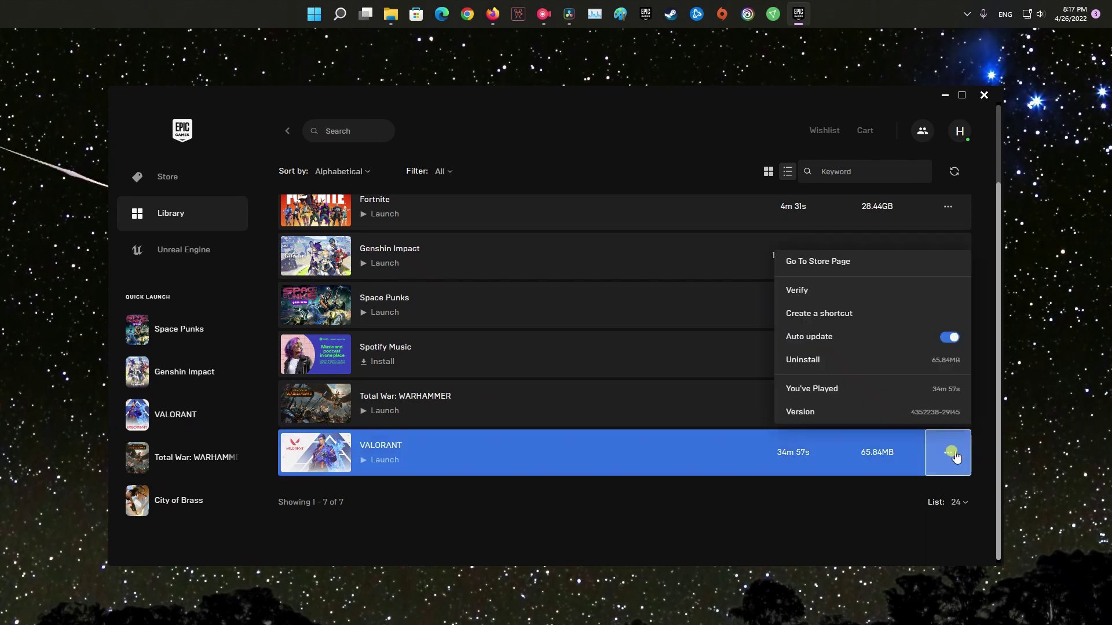
pyautogui.click(818, 297)
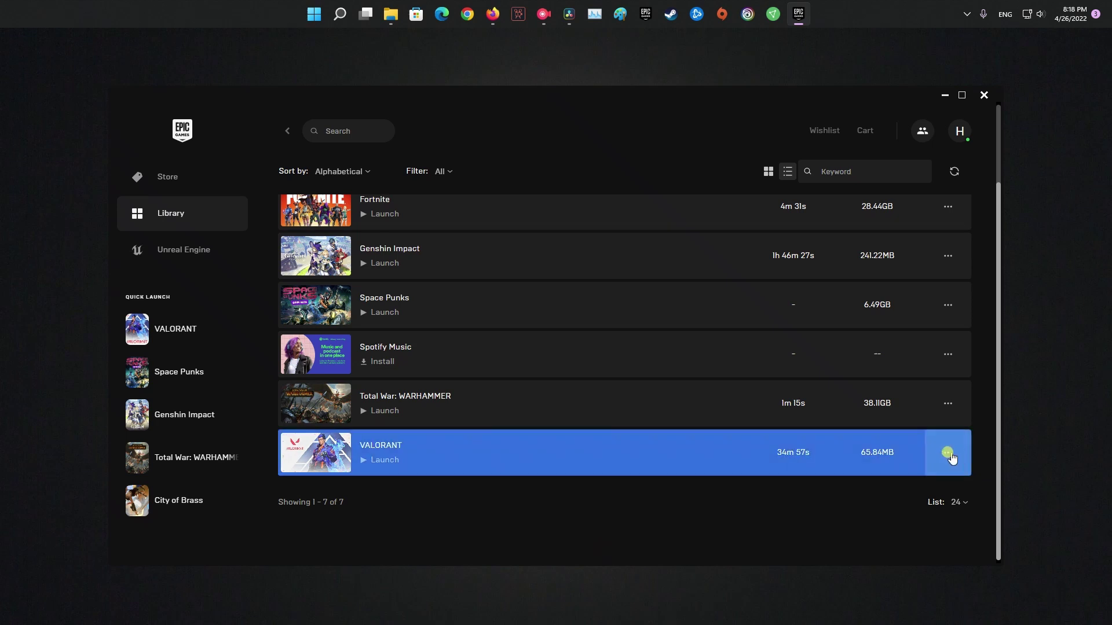
pyautogui.click(321, 457)
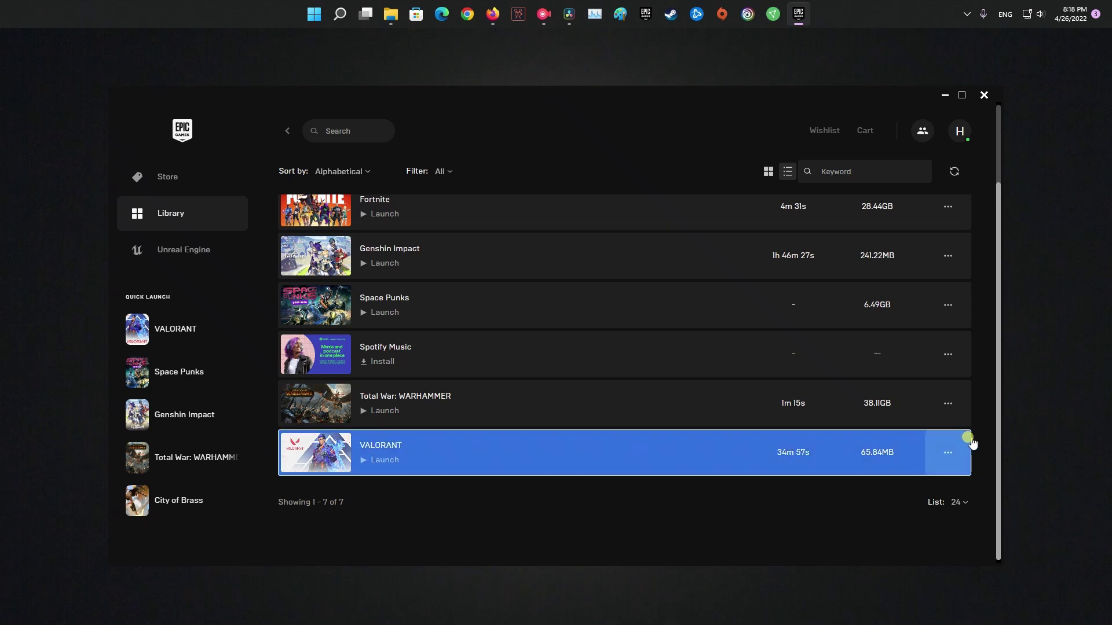
pyautogui.click(950, 97)
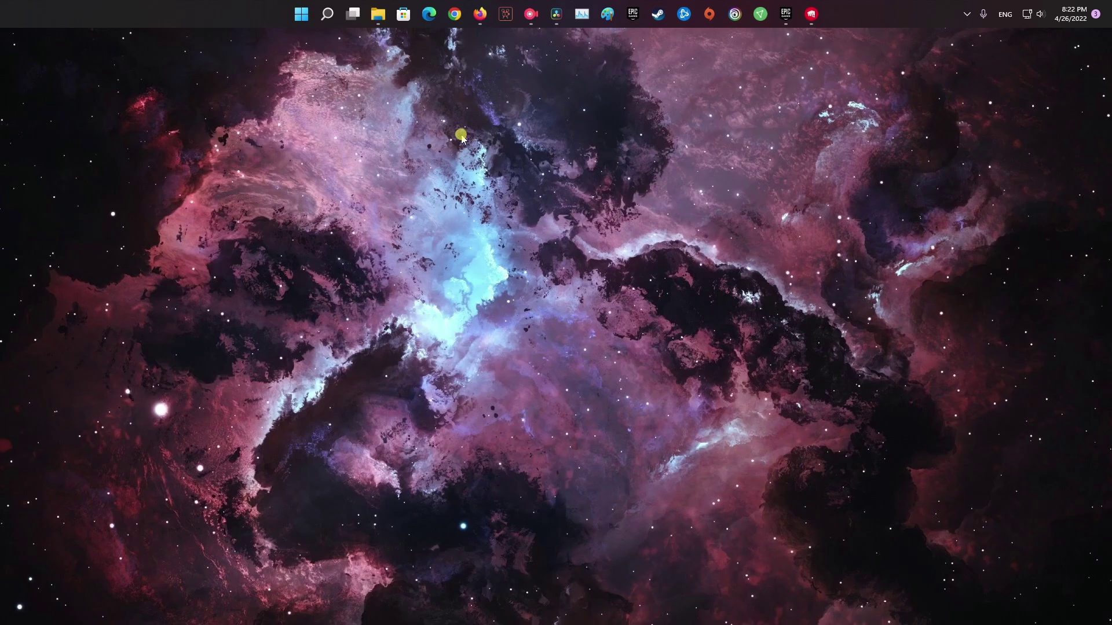
# Step: Update the Intel(R) UHD Graphics 770 driver through Device Manager's automatic driver search
pyautogui.rightClick(301, 15)
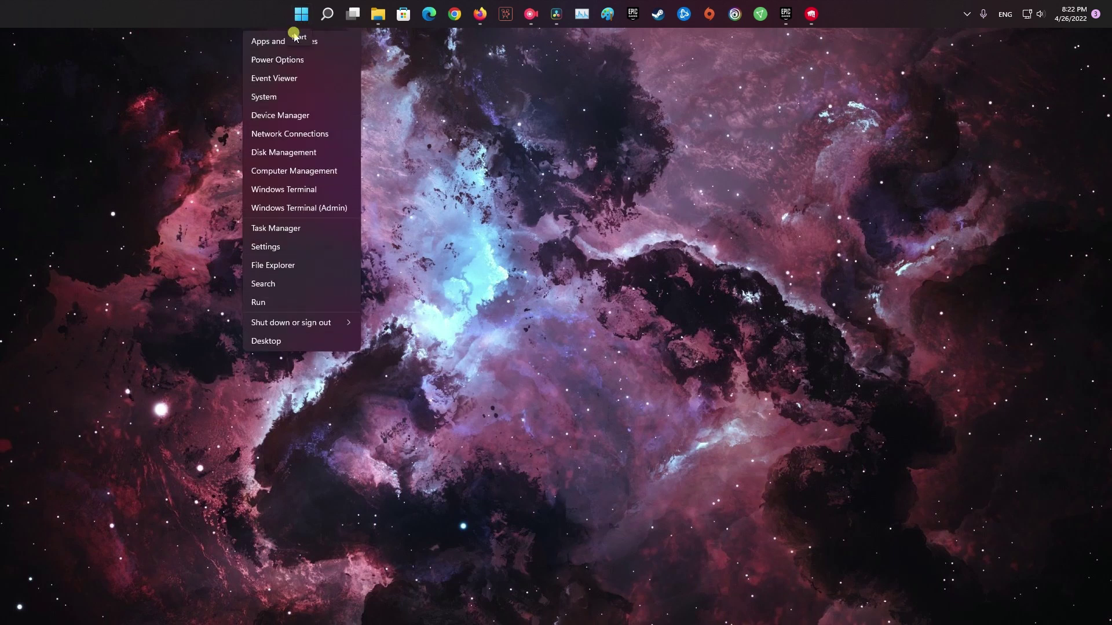
pyautogui.click(294, 117)
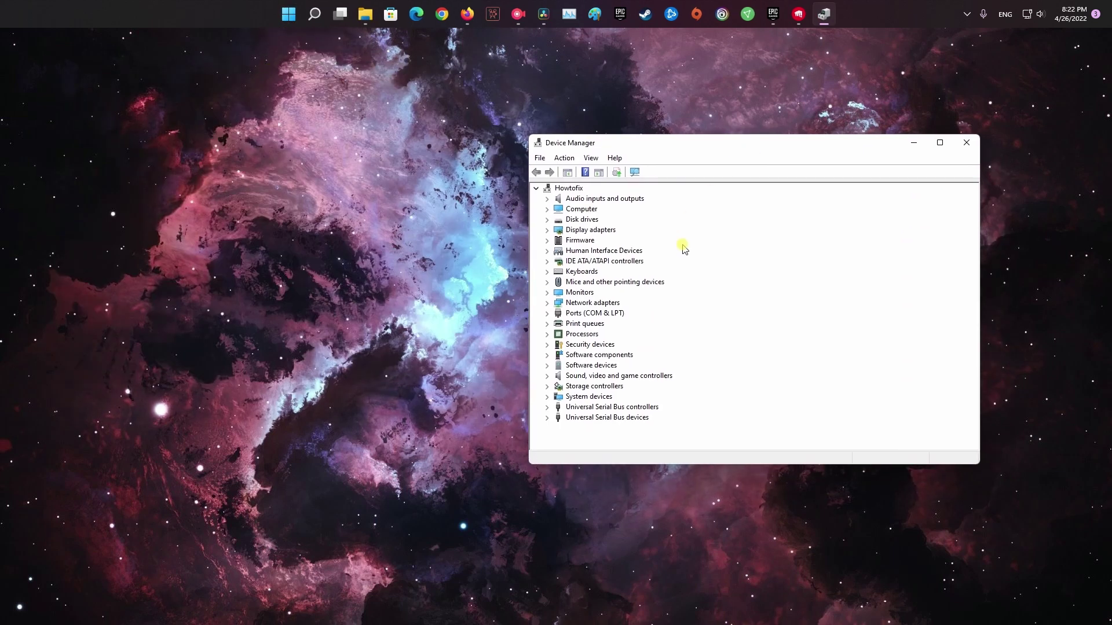
pyautogui.click(547, 230)
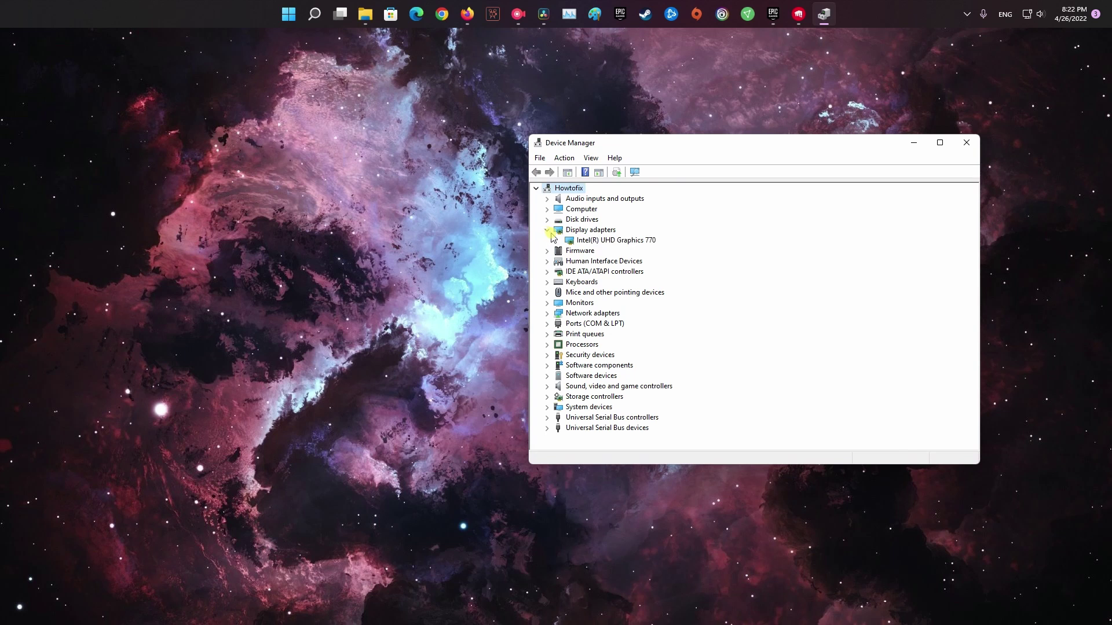
pyautogui.rightClick(602, 240)
pyautogui.click(664, 250)
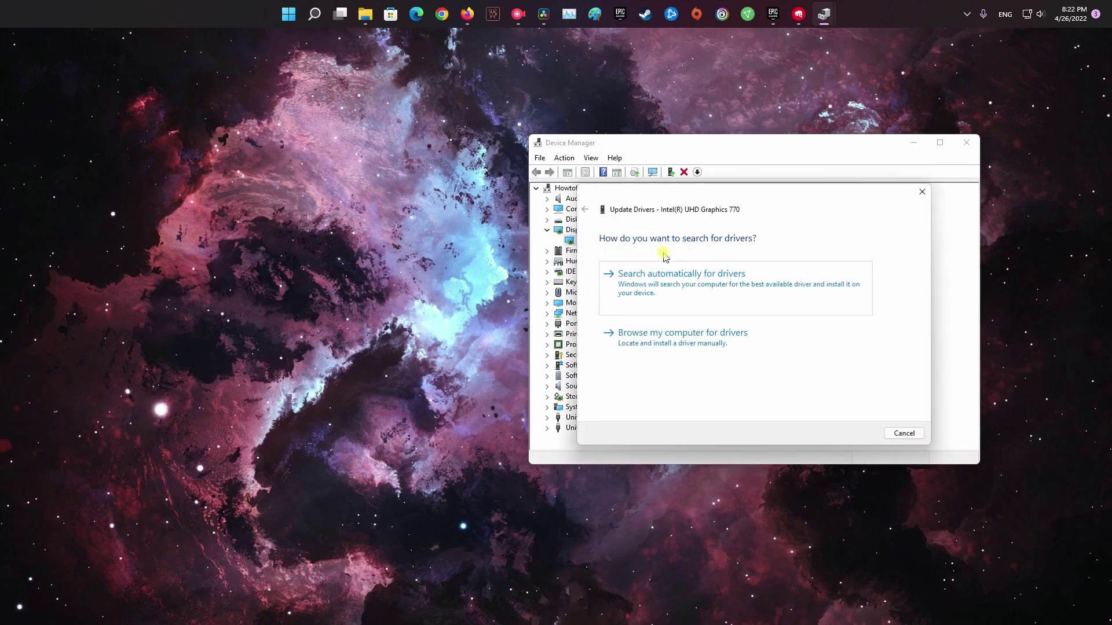
pyautogui.click(725, 288)
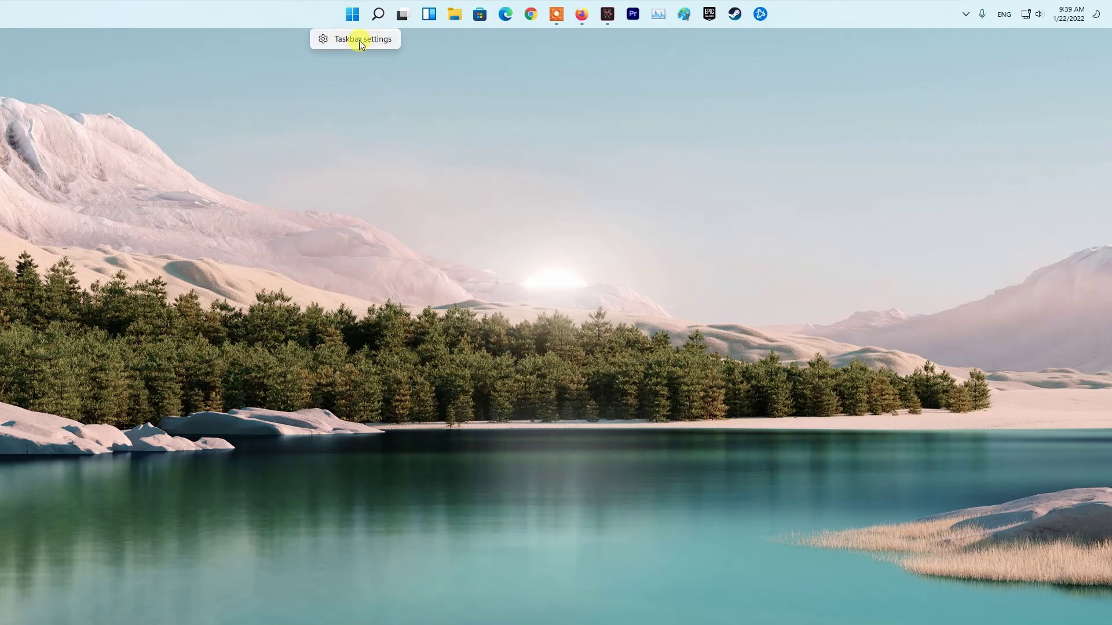
# Step: Check for updates and download the 2022-01 Cumulative Update for Windows 11 (KB5010795)
pyautogui.click(360, 41)
pyautogui.click(356, 412)
pyautogui.click(894, 152)
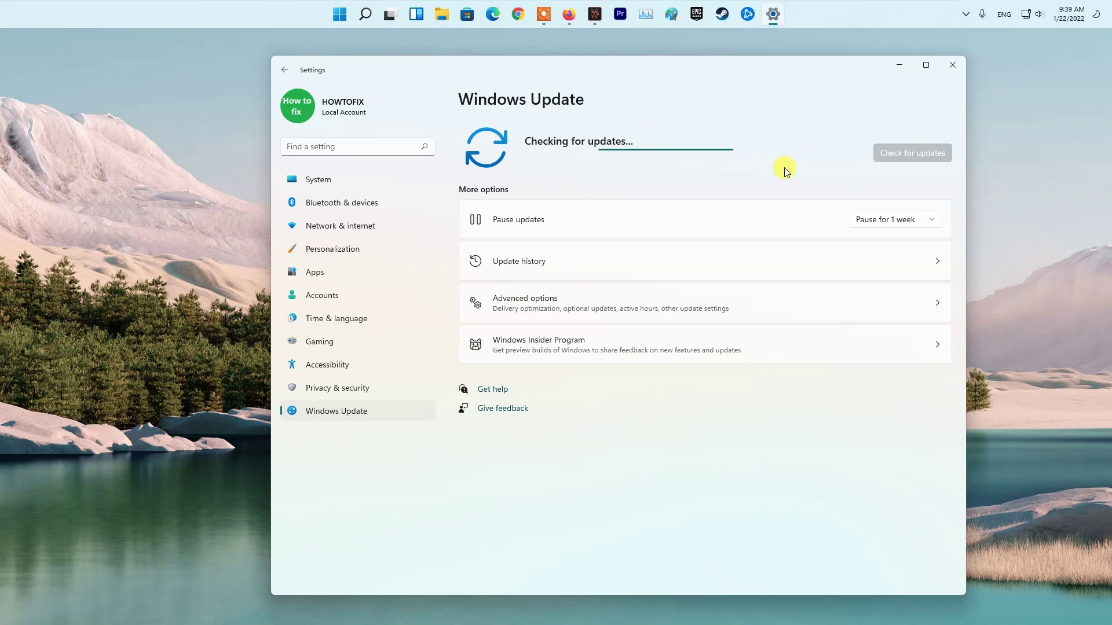
pyautogui.click(851, 199)
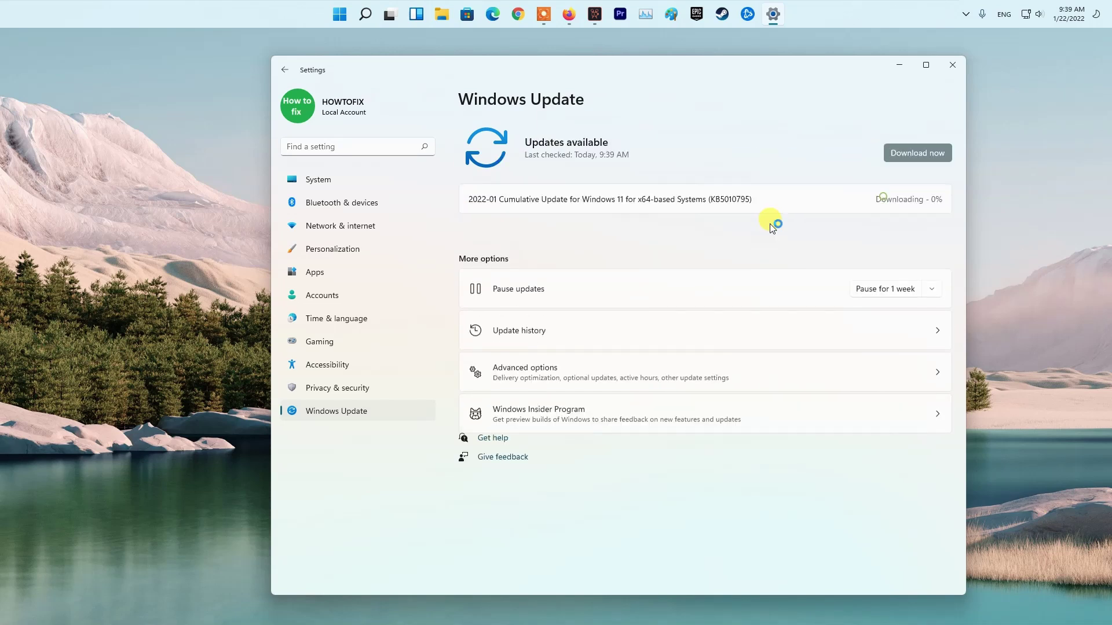